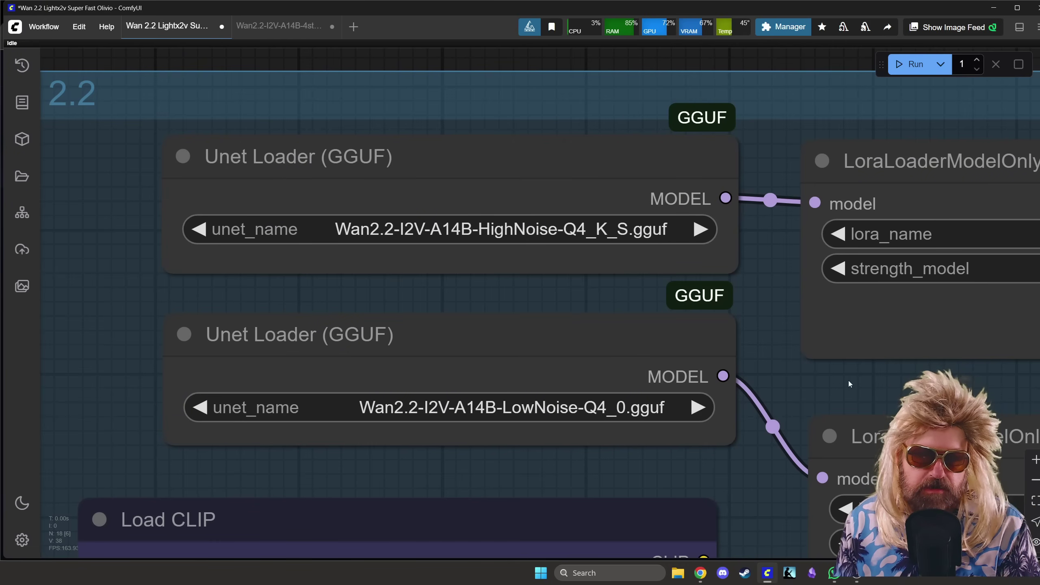
scroll(669, 390, right, 5)
drag(668, 390, 323, 332)
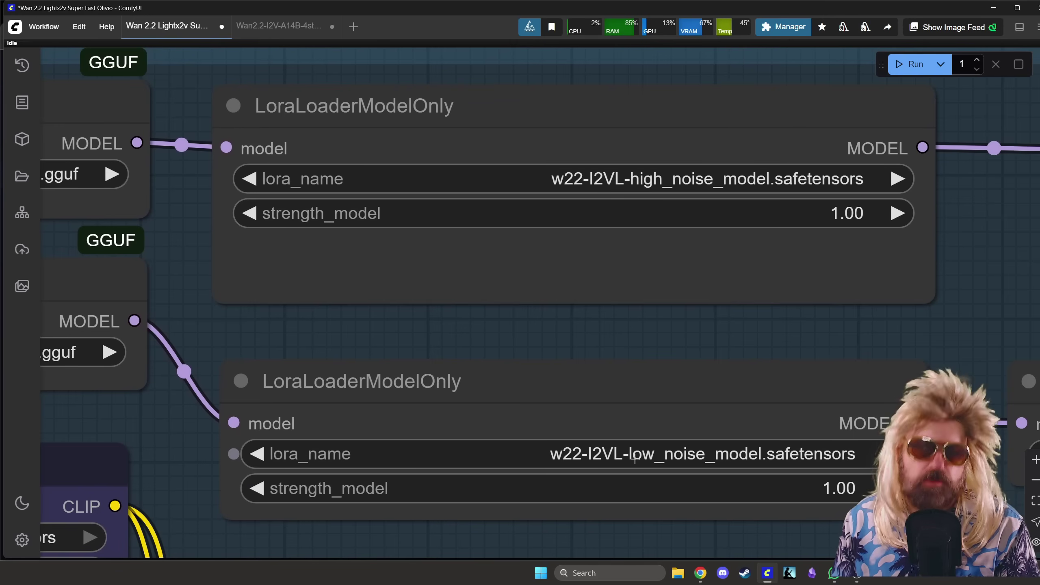
scroll(634, 459, down, 8)
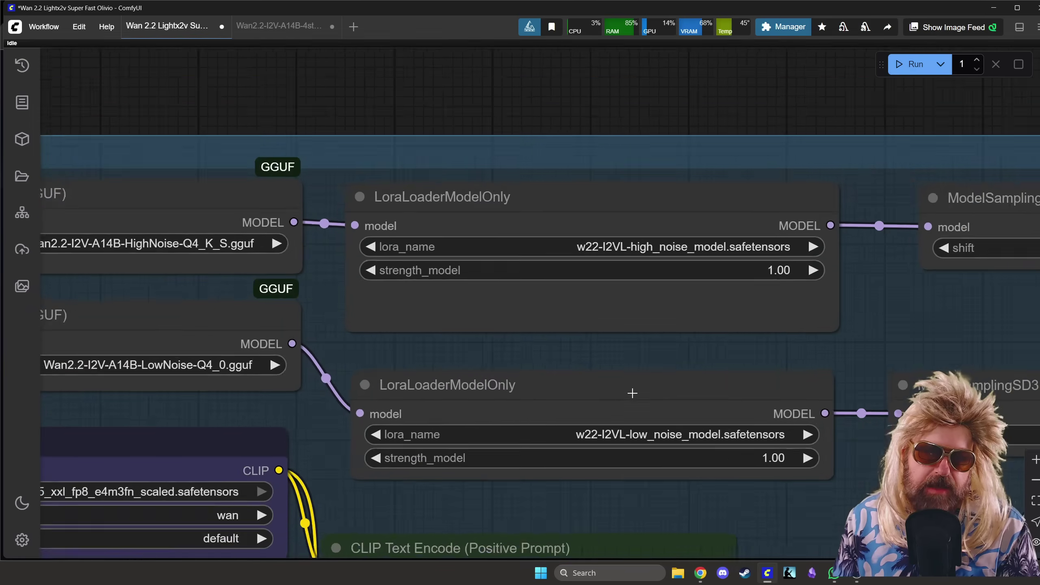
drag(867, 379, 428, 229)
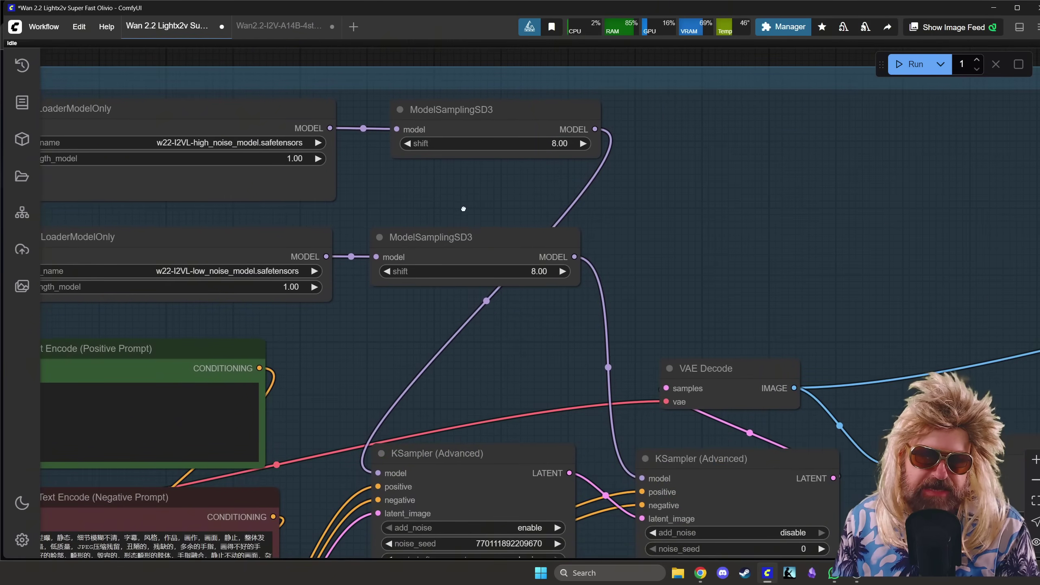
drag(253, 341, 825, 208)
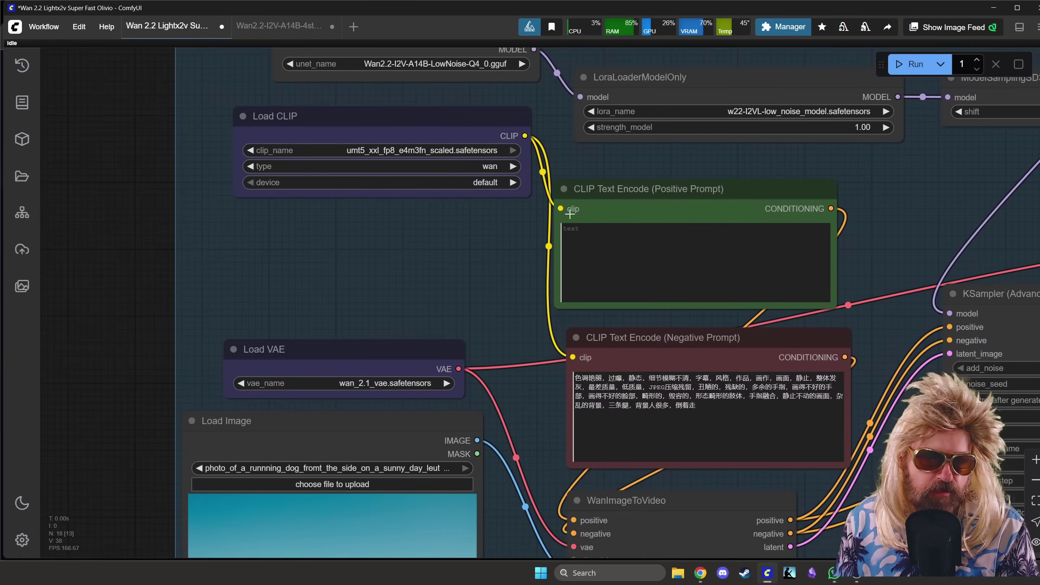
scroll(327, 242, up, 6)
drag(327, 242, 481, 427)
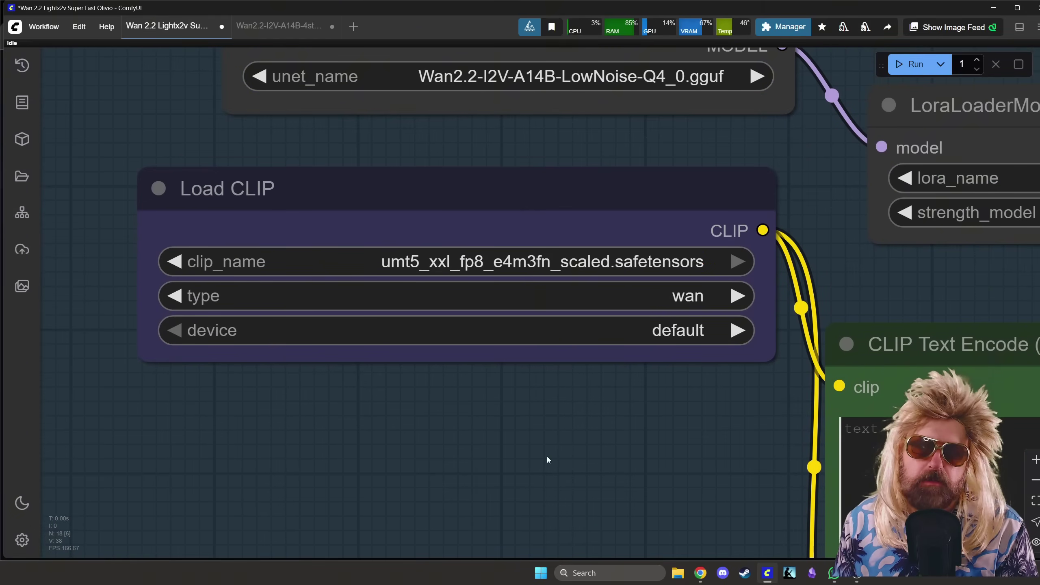
scroll(455, 455, up, 5)
scroll(454, 455, up, 3)
scroll(449, 521, right, 2)
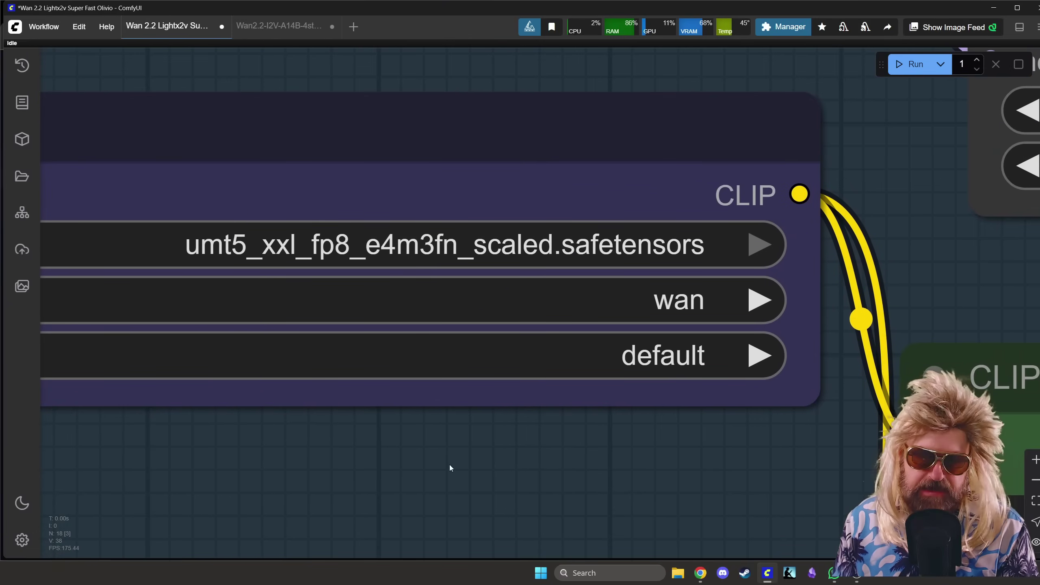
scroll(449, 465, down, 5)
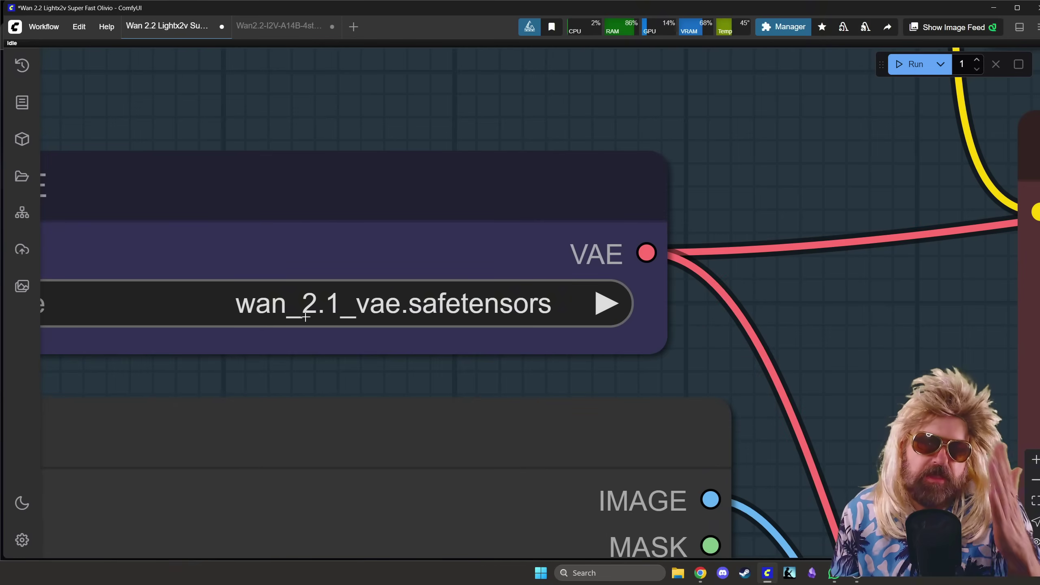
scroll(385, 333, down, 6)
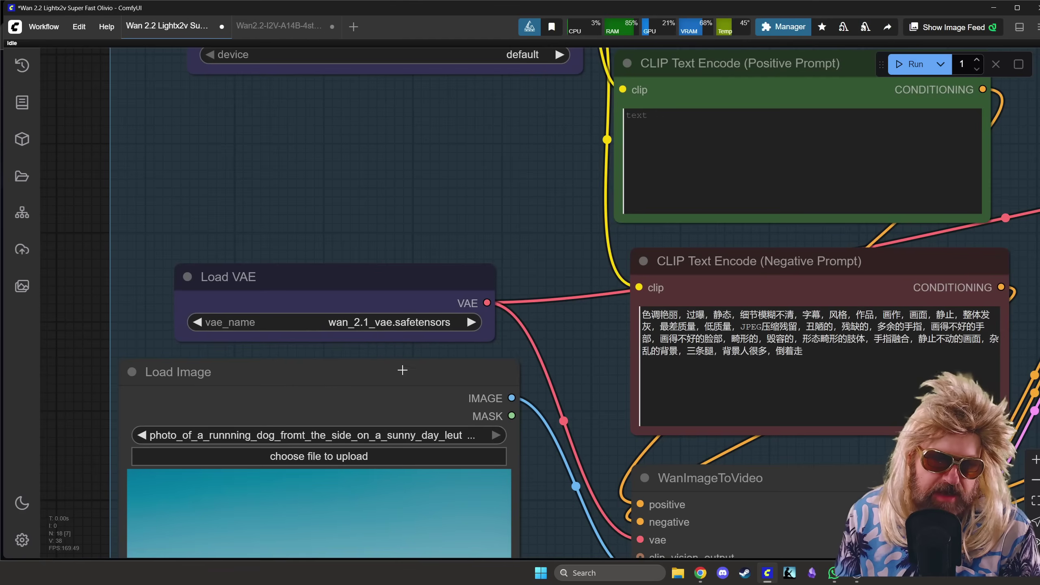
drag(562, 523, 289, 200)
scroll(571, 302, up, 8)
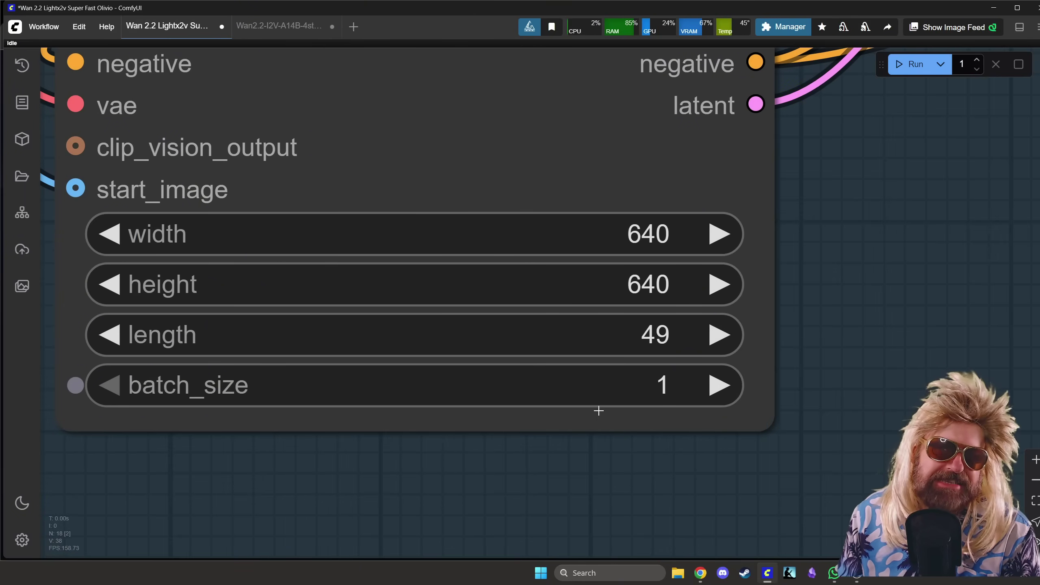
scroll(599, 414, down, 10)
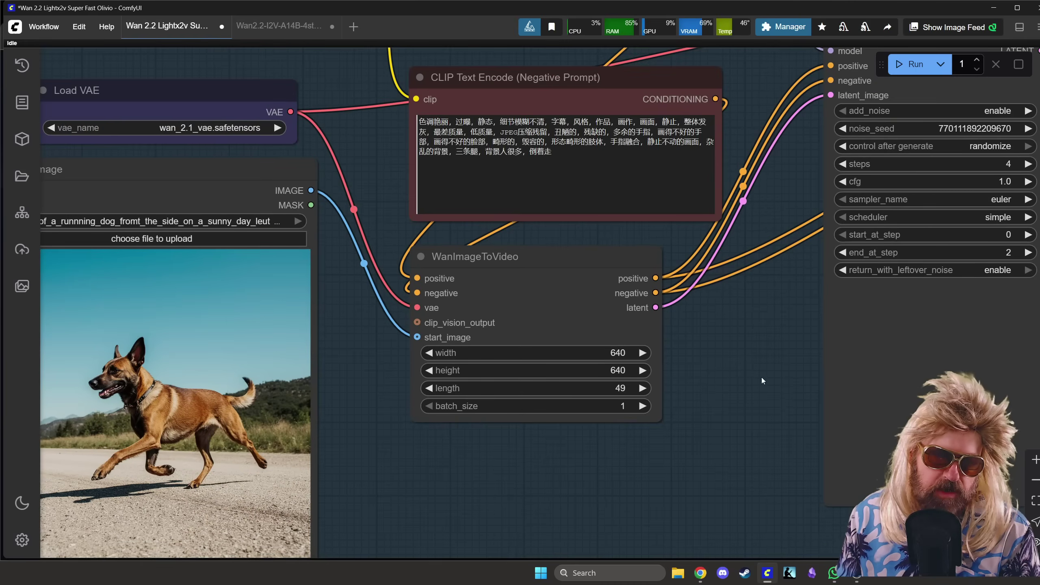
drag(735, 356, 712, 536)
scroll(549, 212, up, 4)
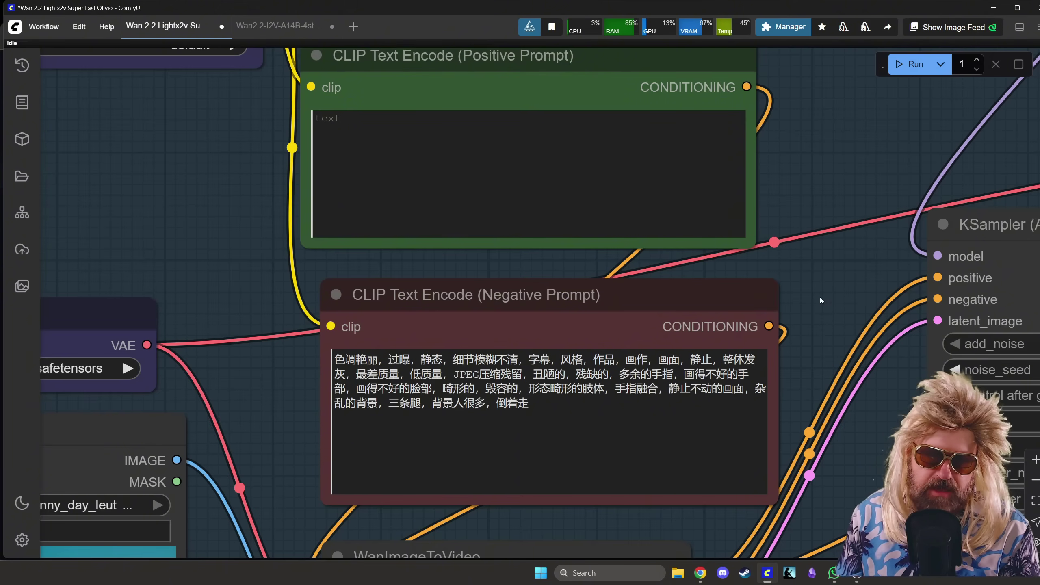
drag(854, 275, 330, 142)
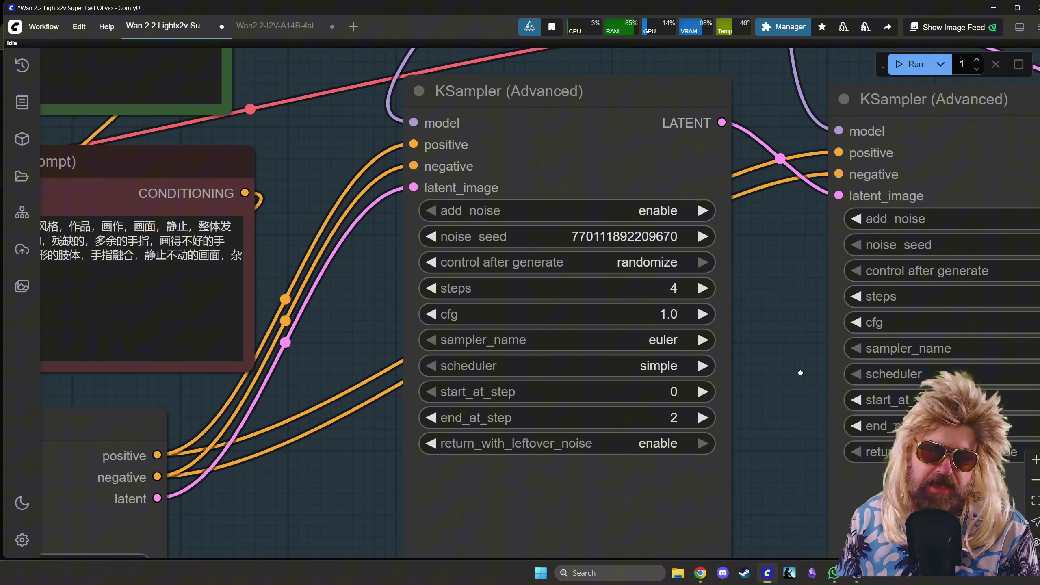
drag(801, 373, 429, 360)
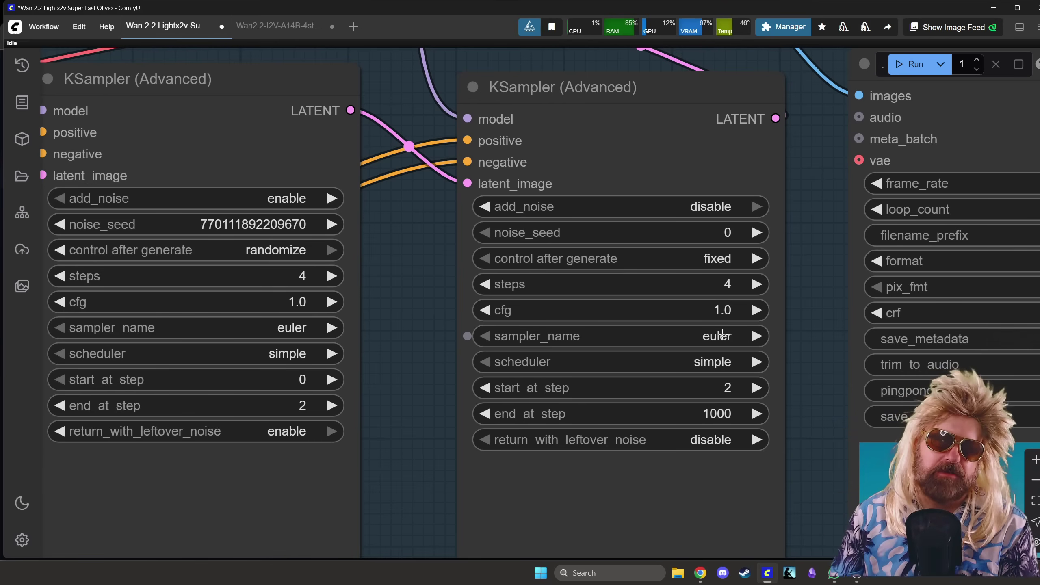
scroll(818, 340, down, 5)
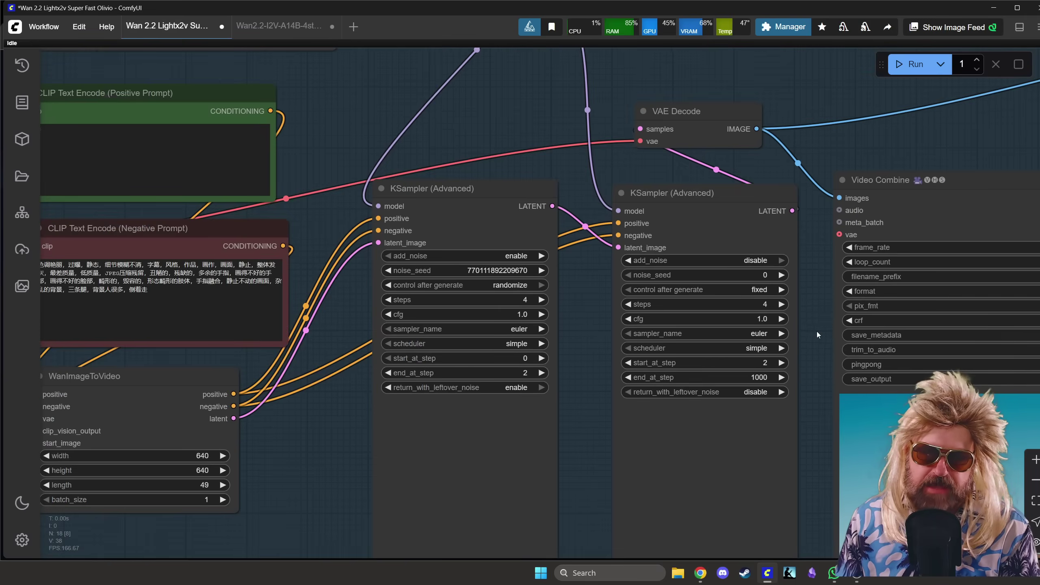
drag(817, 332, 449, 234)
scroll(449, 235, up, 2)
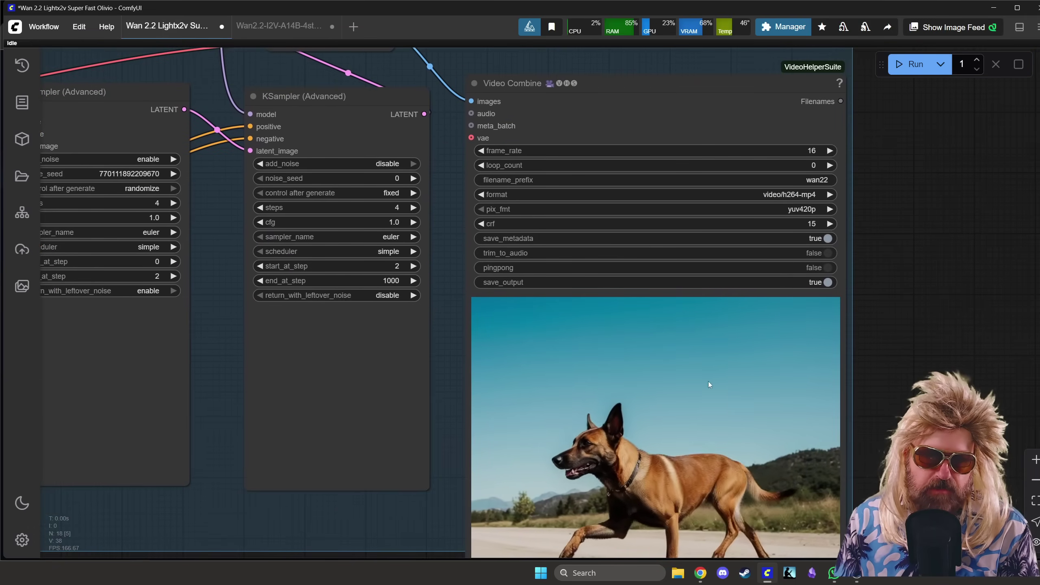
drag(859, 226, 165, 432)
scroll(450, 340, up, 8)
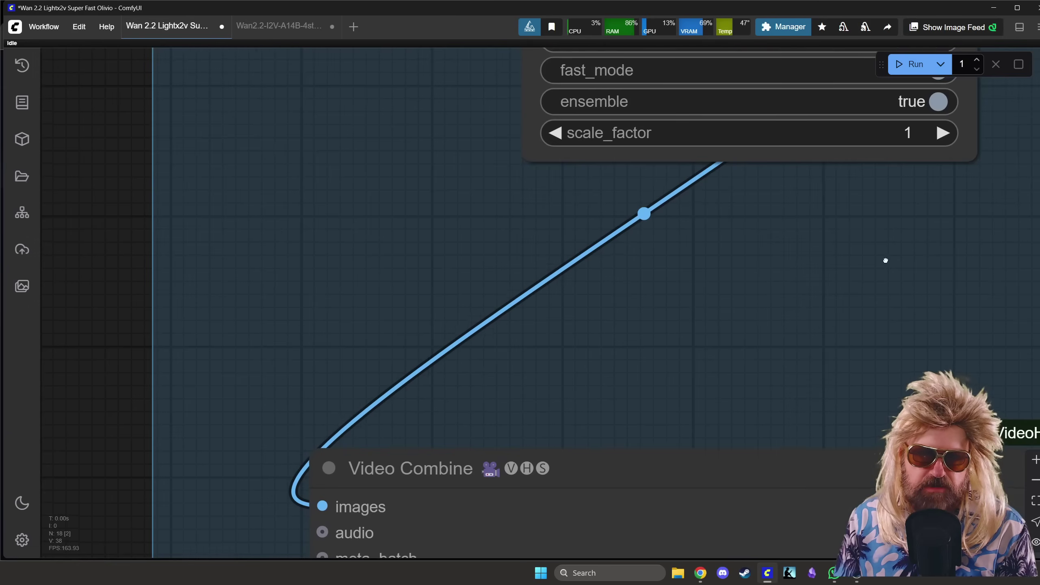
drag(884, 260, 614, 530)
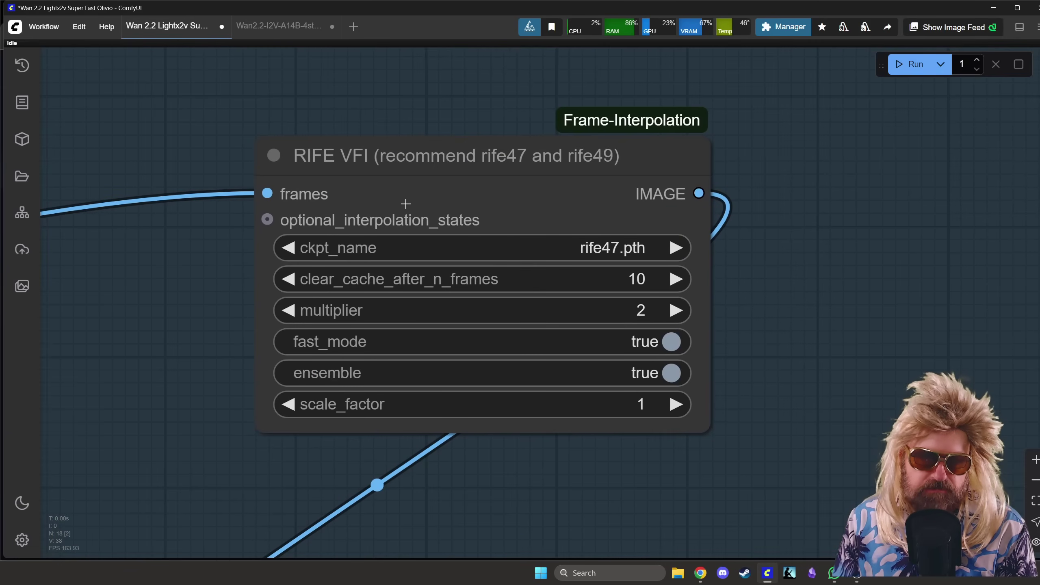
scroll(406, 204, down, 3)
drag(551, 477, 587, 51)
scroll(587, 51, up, 3)
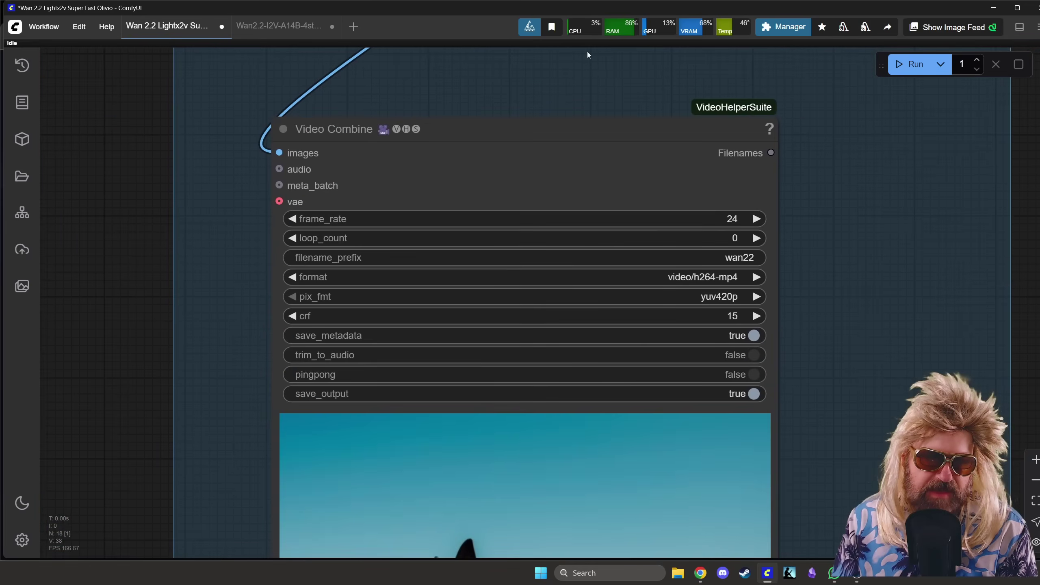
drag(877, 374, 883, 185)
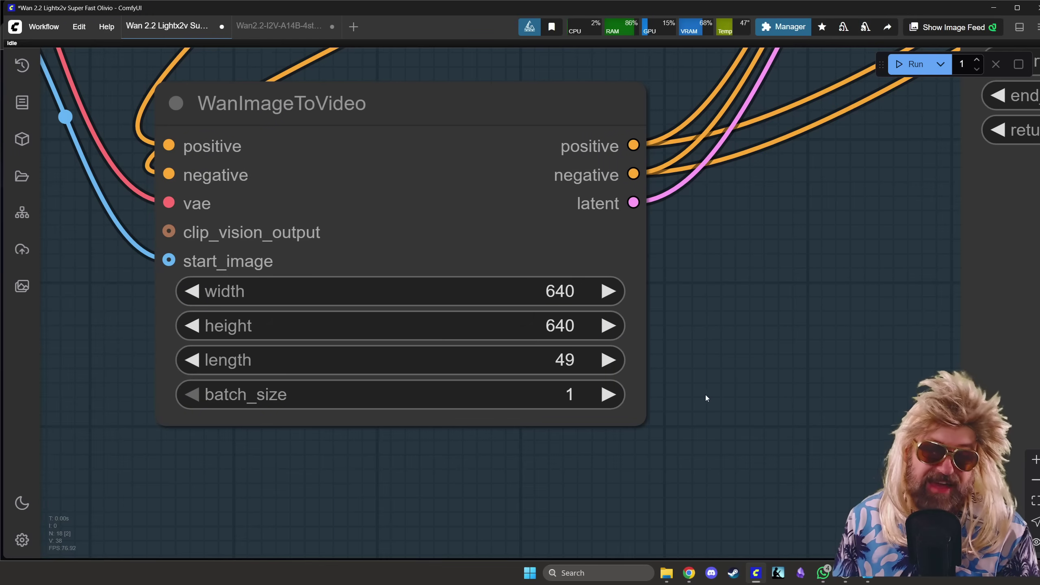
mouse_move(861, 578)
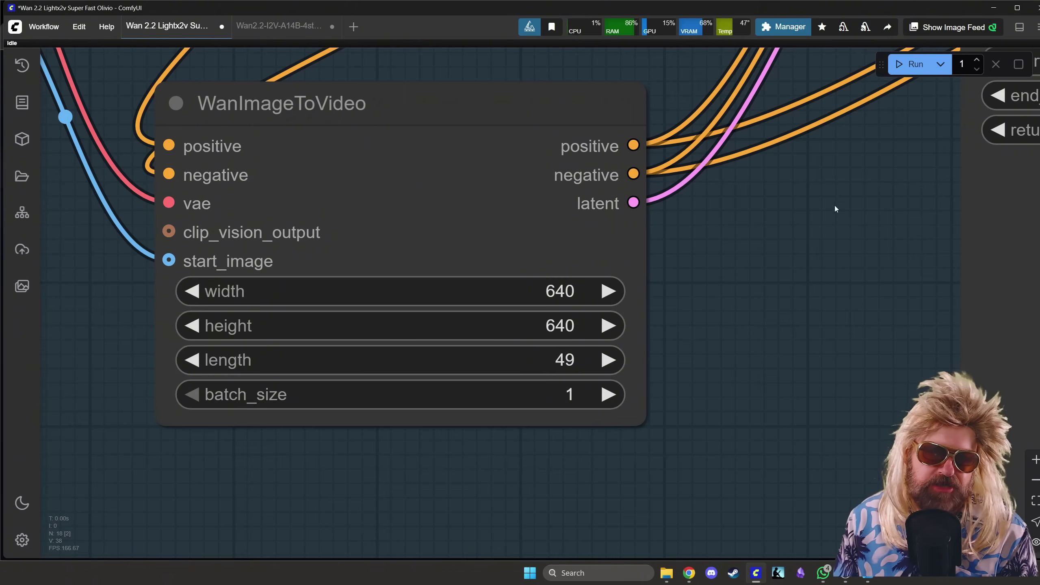
drag(868, 210, 304, 500)
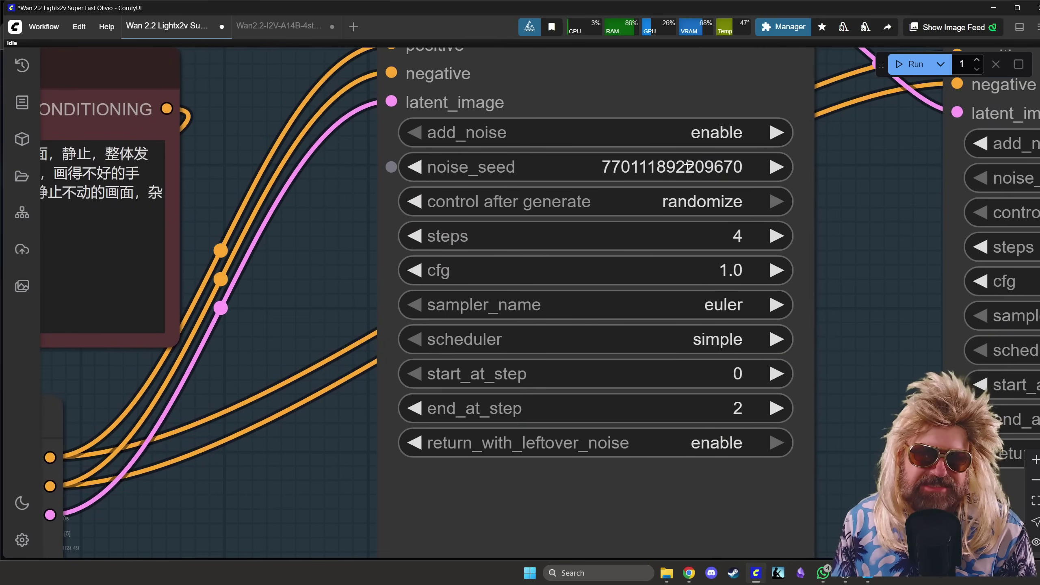
drag(206, 504, 769, 158)
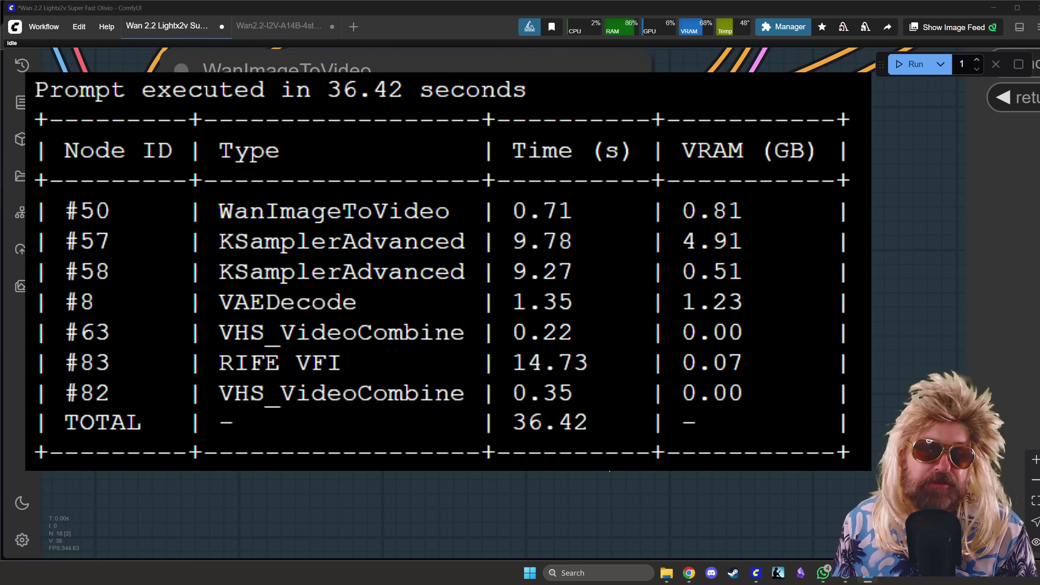